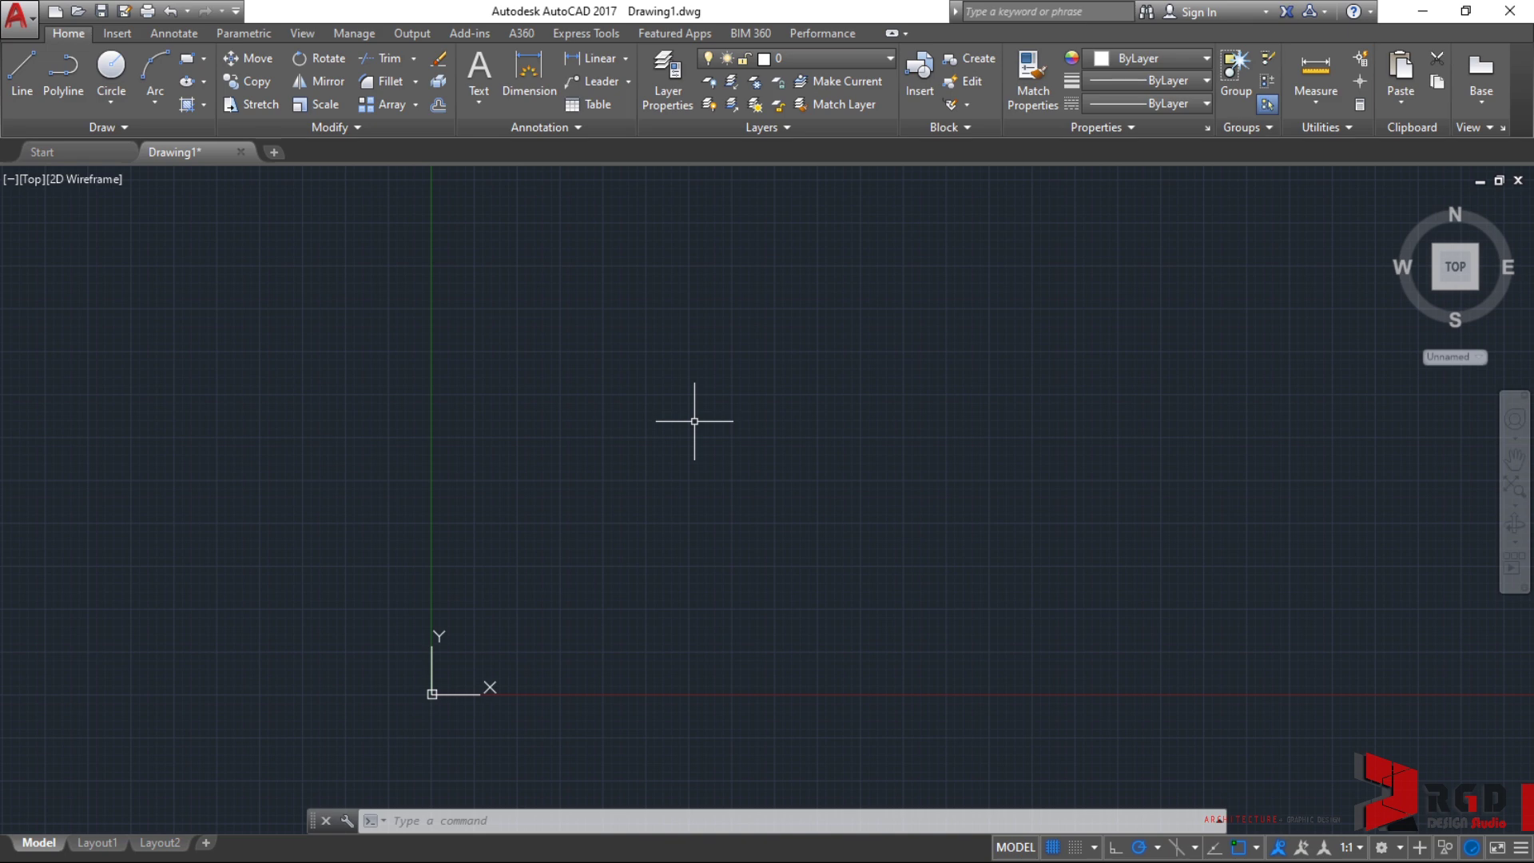
Step: Start the Circle command with C, then cancel it
type("c")
key("Return")
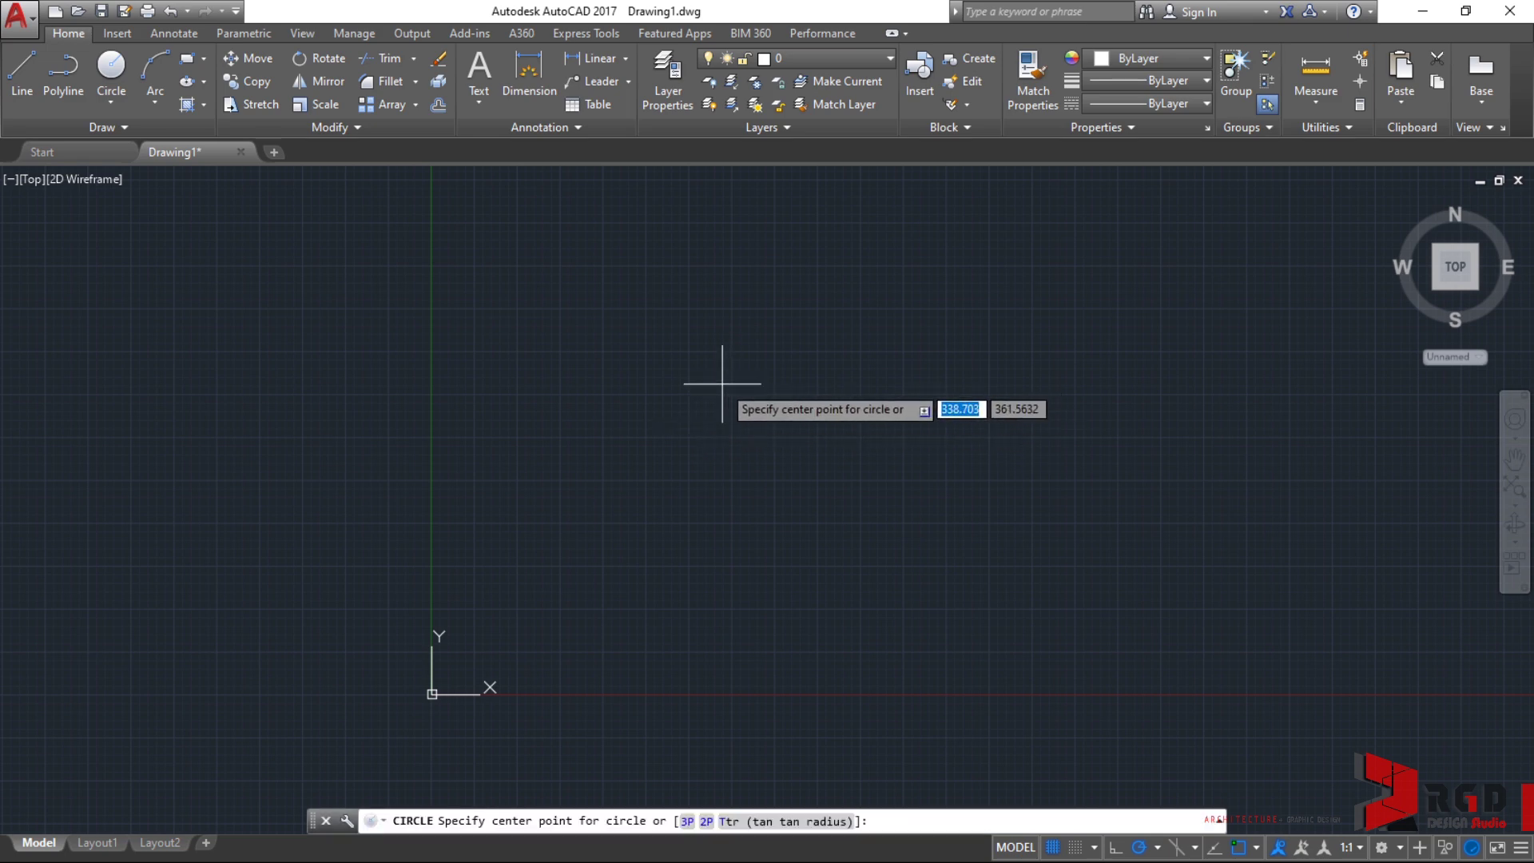
key("Escape")
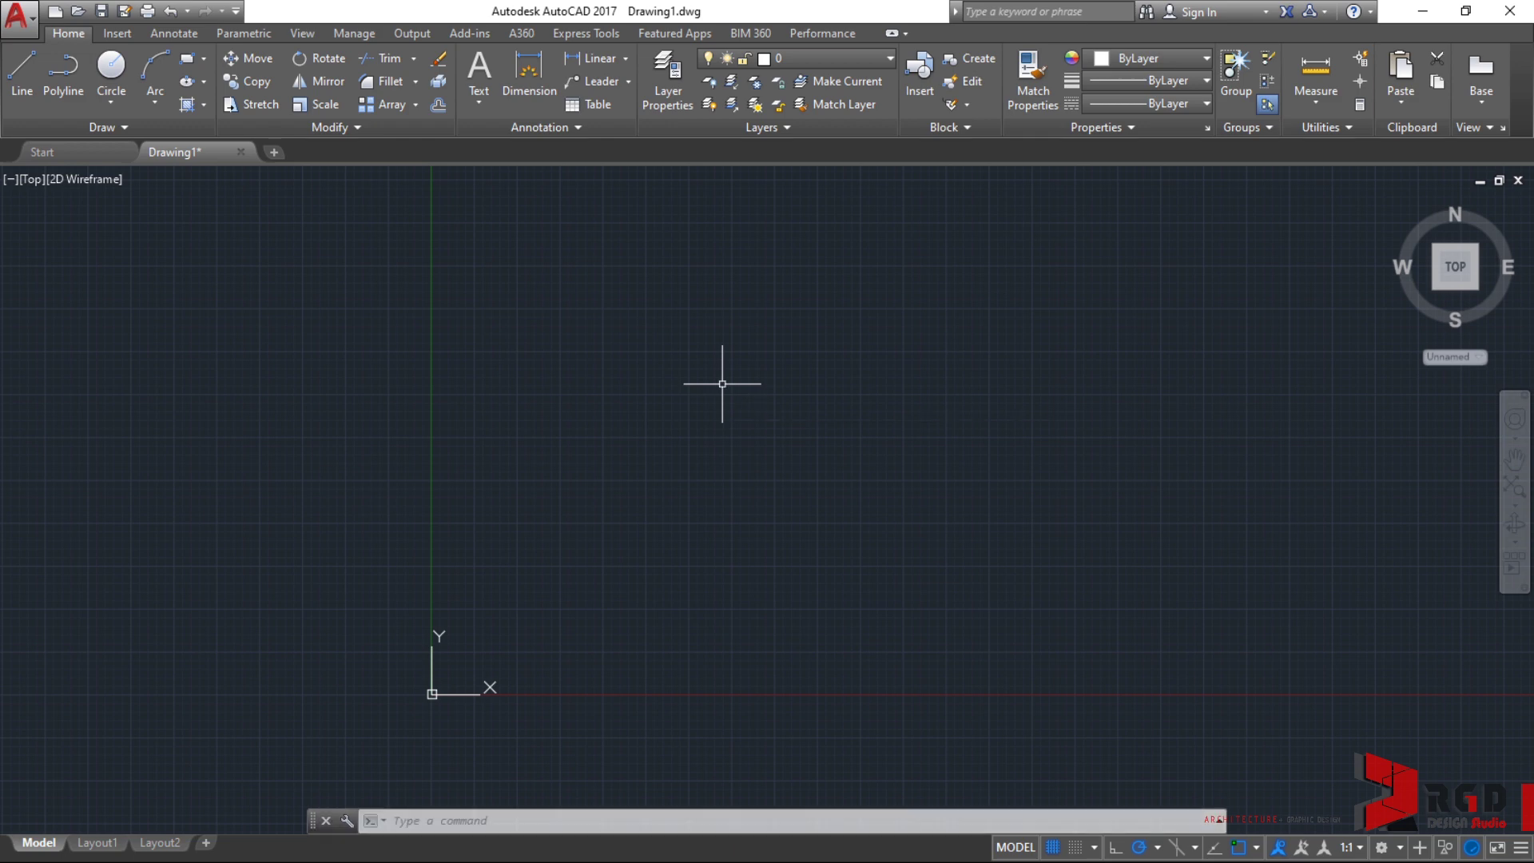
Step: Cancel an Erase window selection on the empty canvas and bring up the drawing-area shortcut menu
type("e")
key("Return")
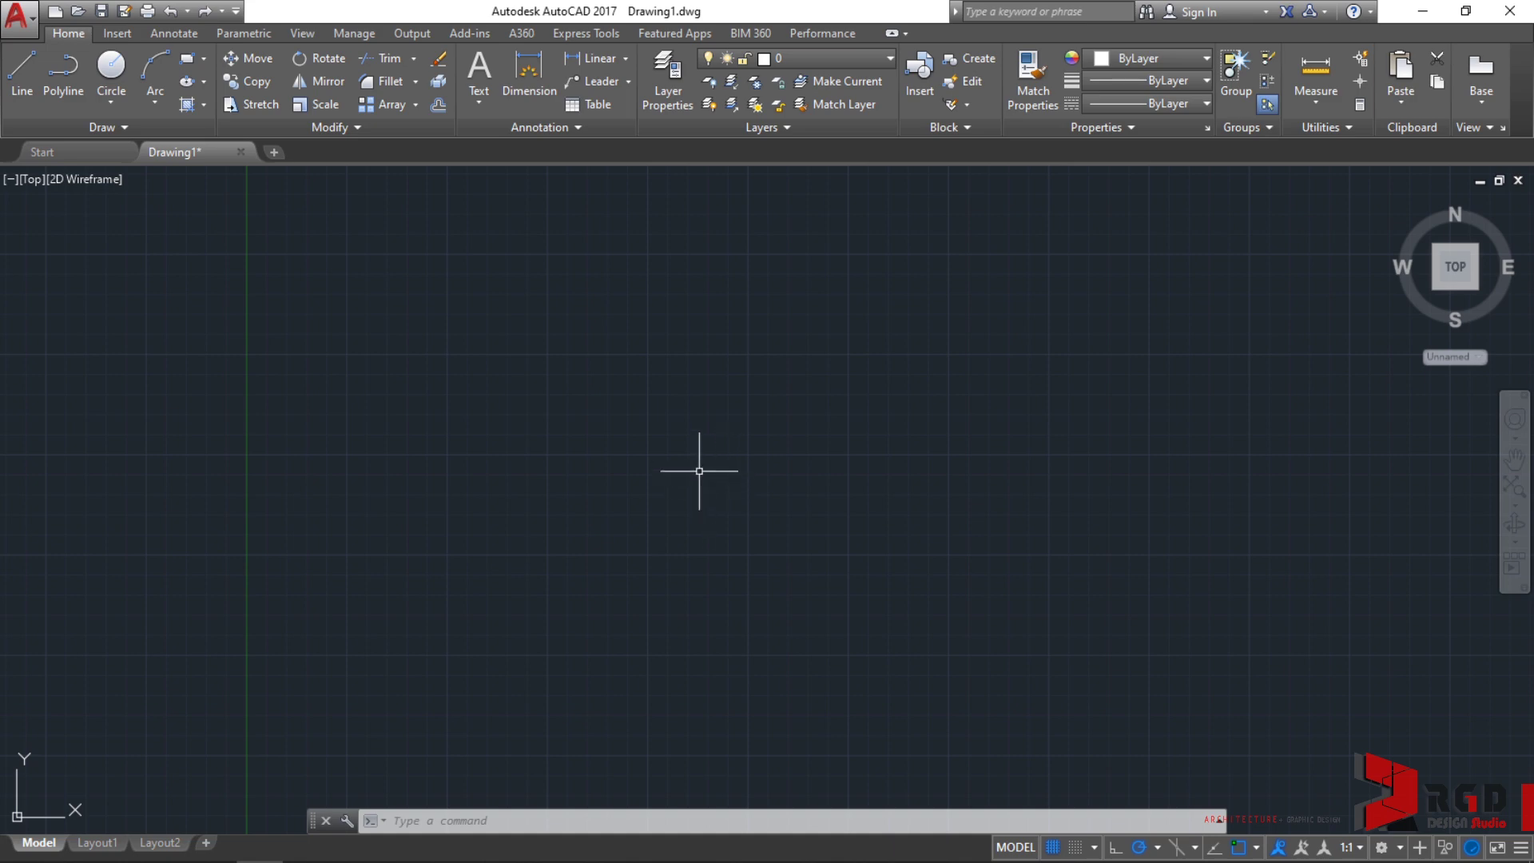
left_click(706, 459)
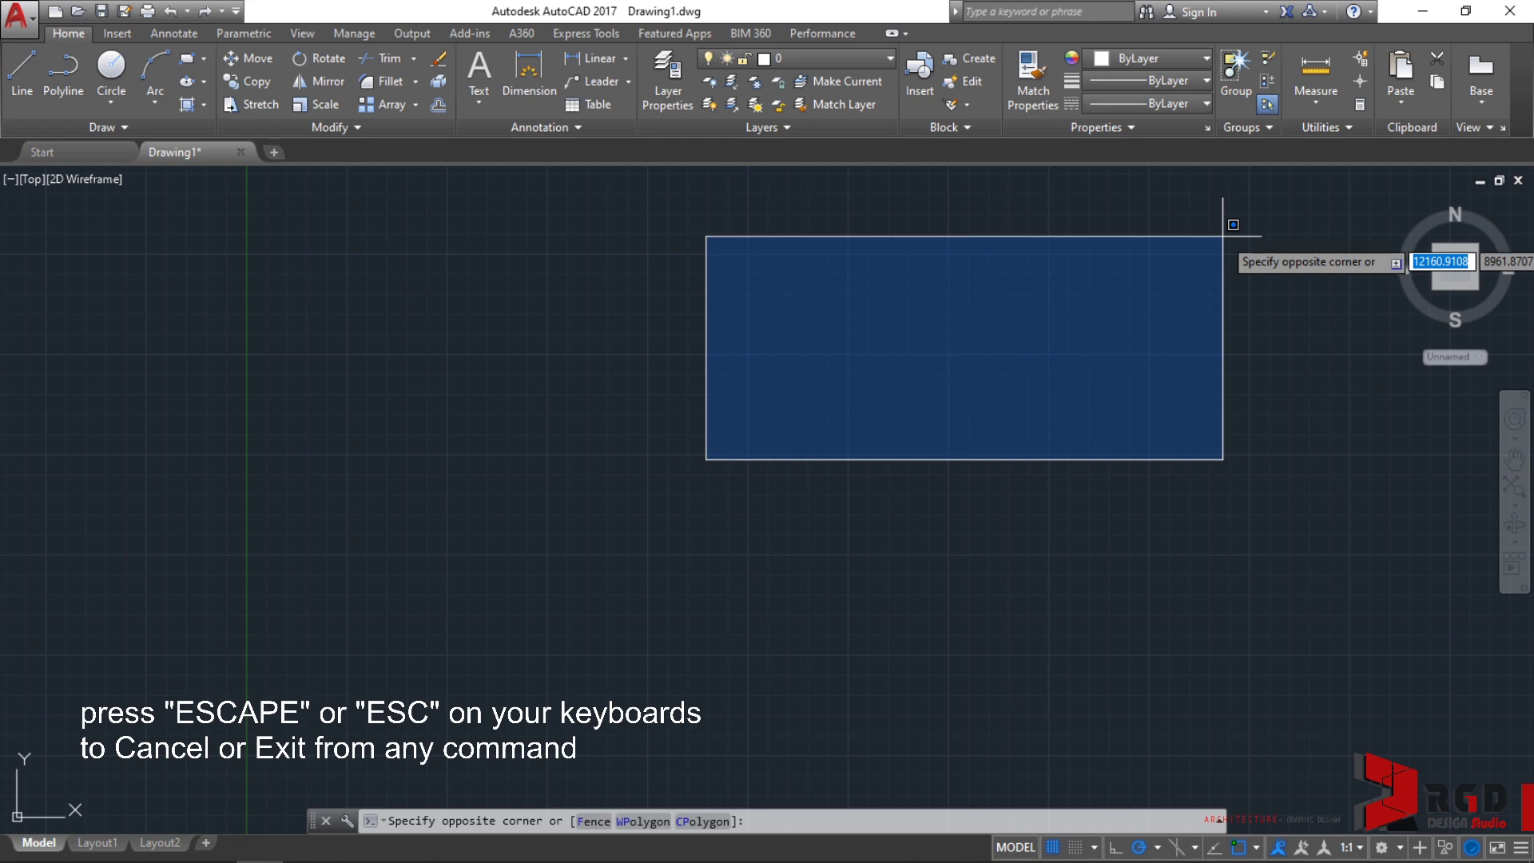
key("Escape")
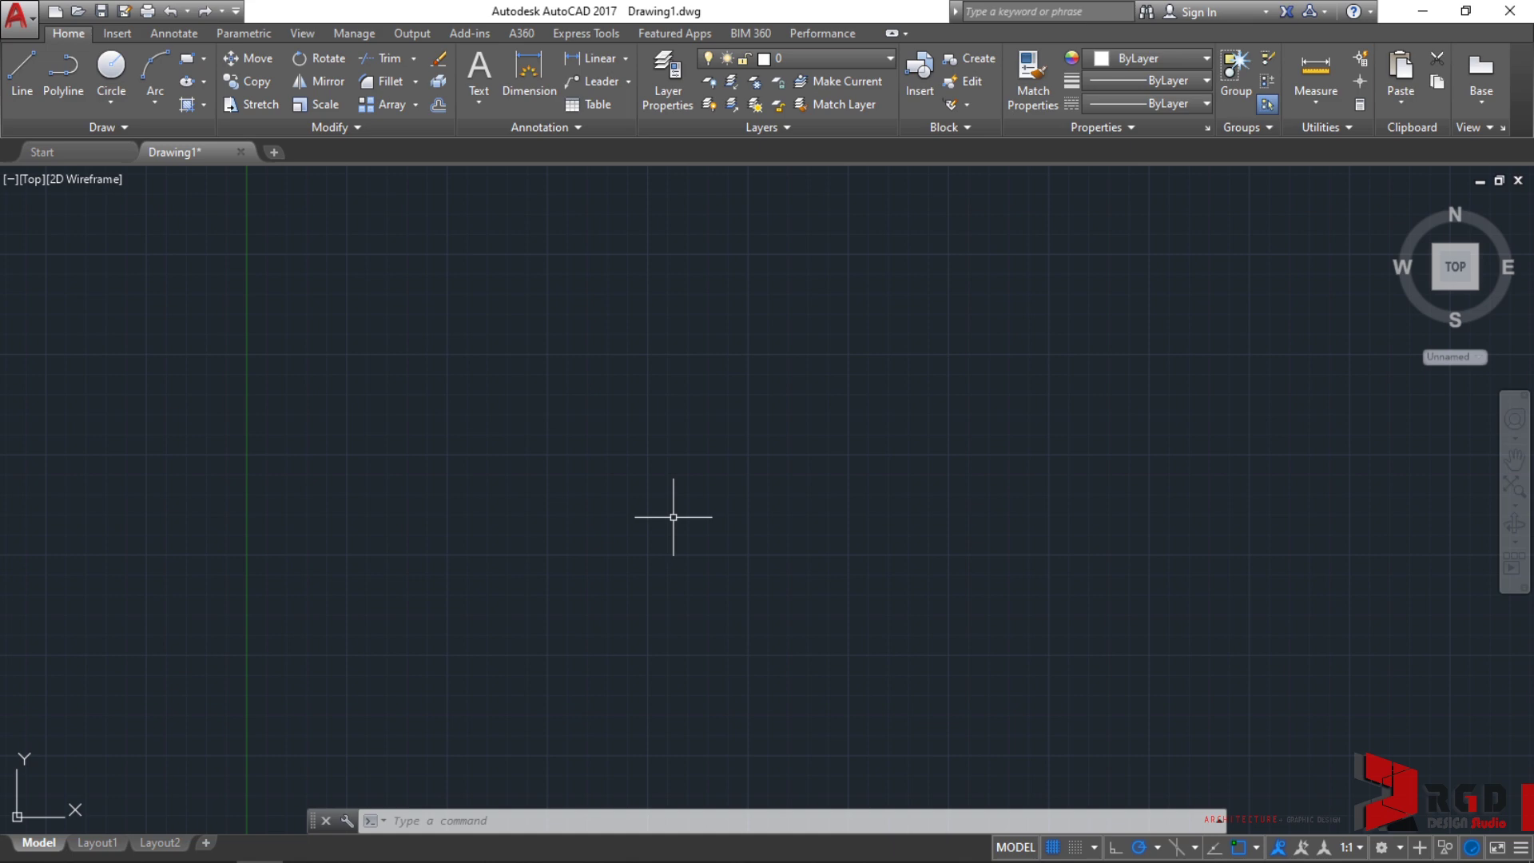
right_click(727, 444)
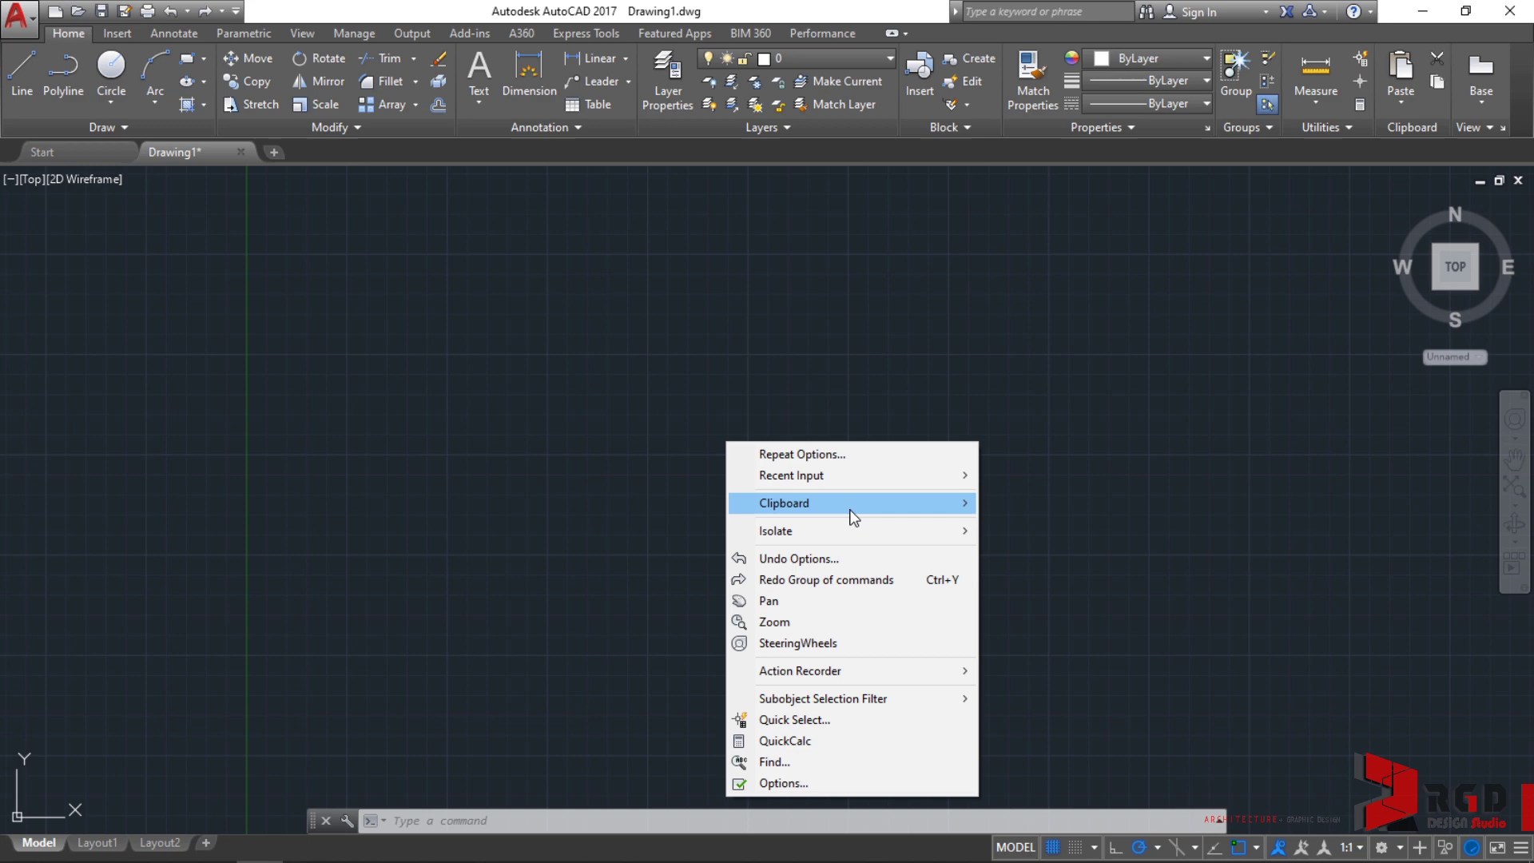
mouse_move(799, 533)
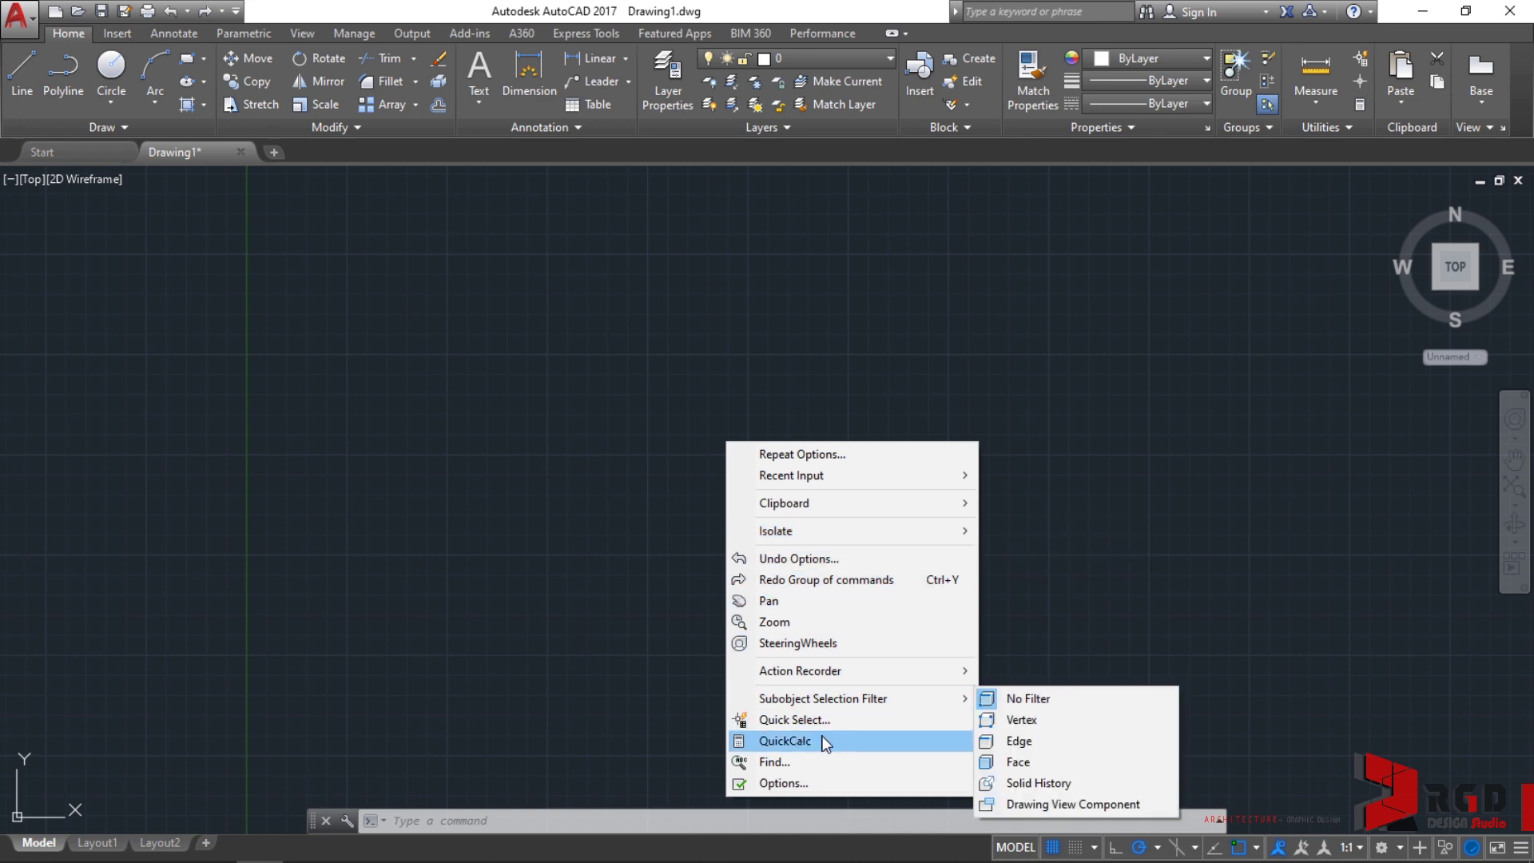
Step: Open Options and apply the Light colour scheme on the Display tab
left_click(802, 785)
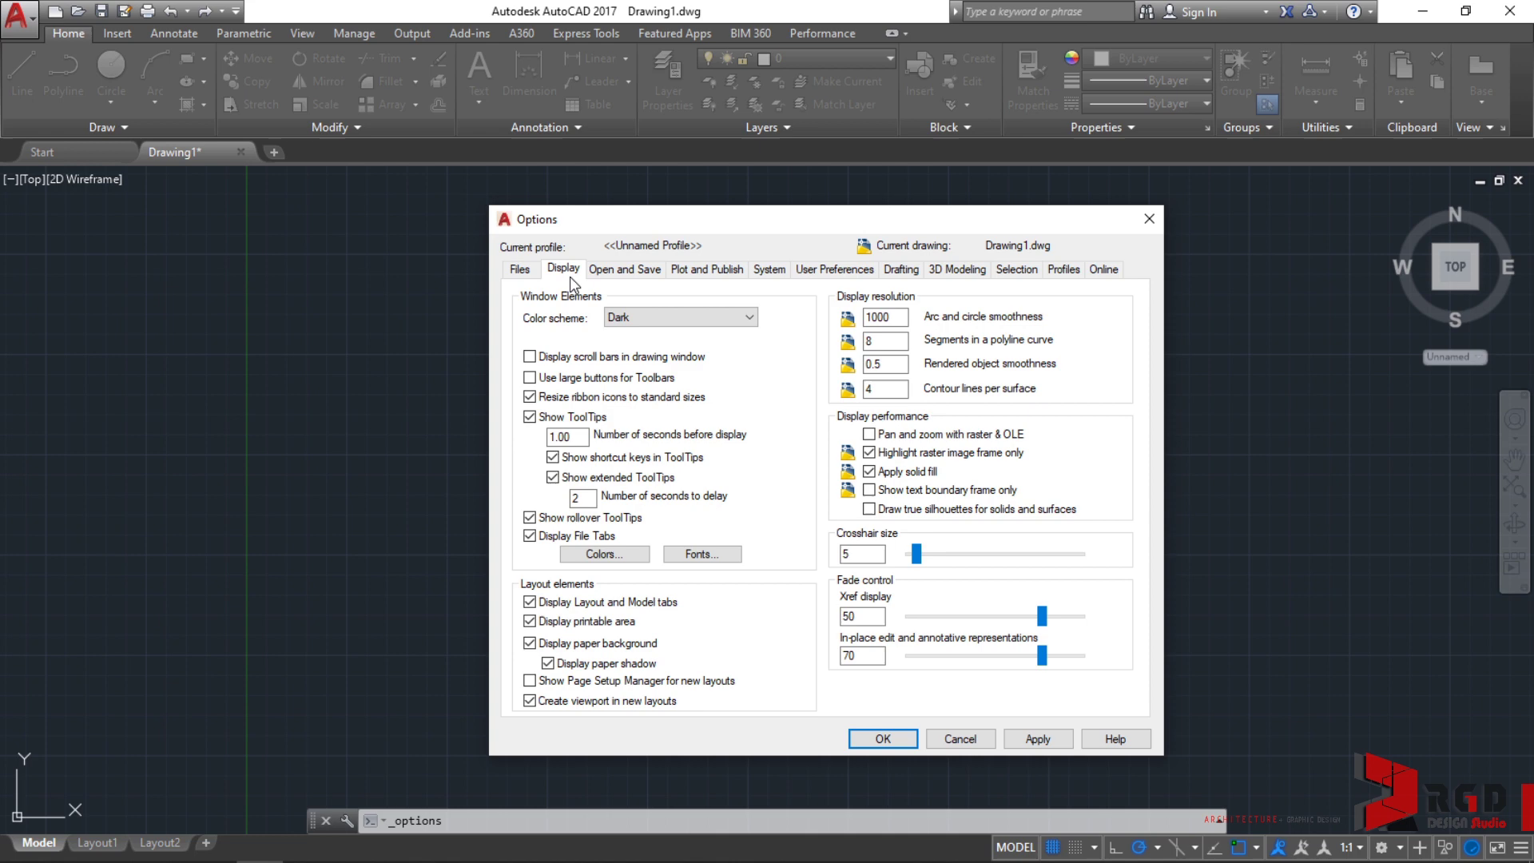
left_click(632, 317)
left_click(632, 335)
left_click(751, 318)
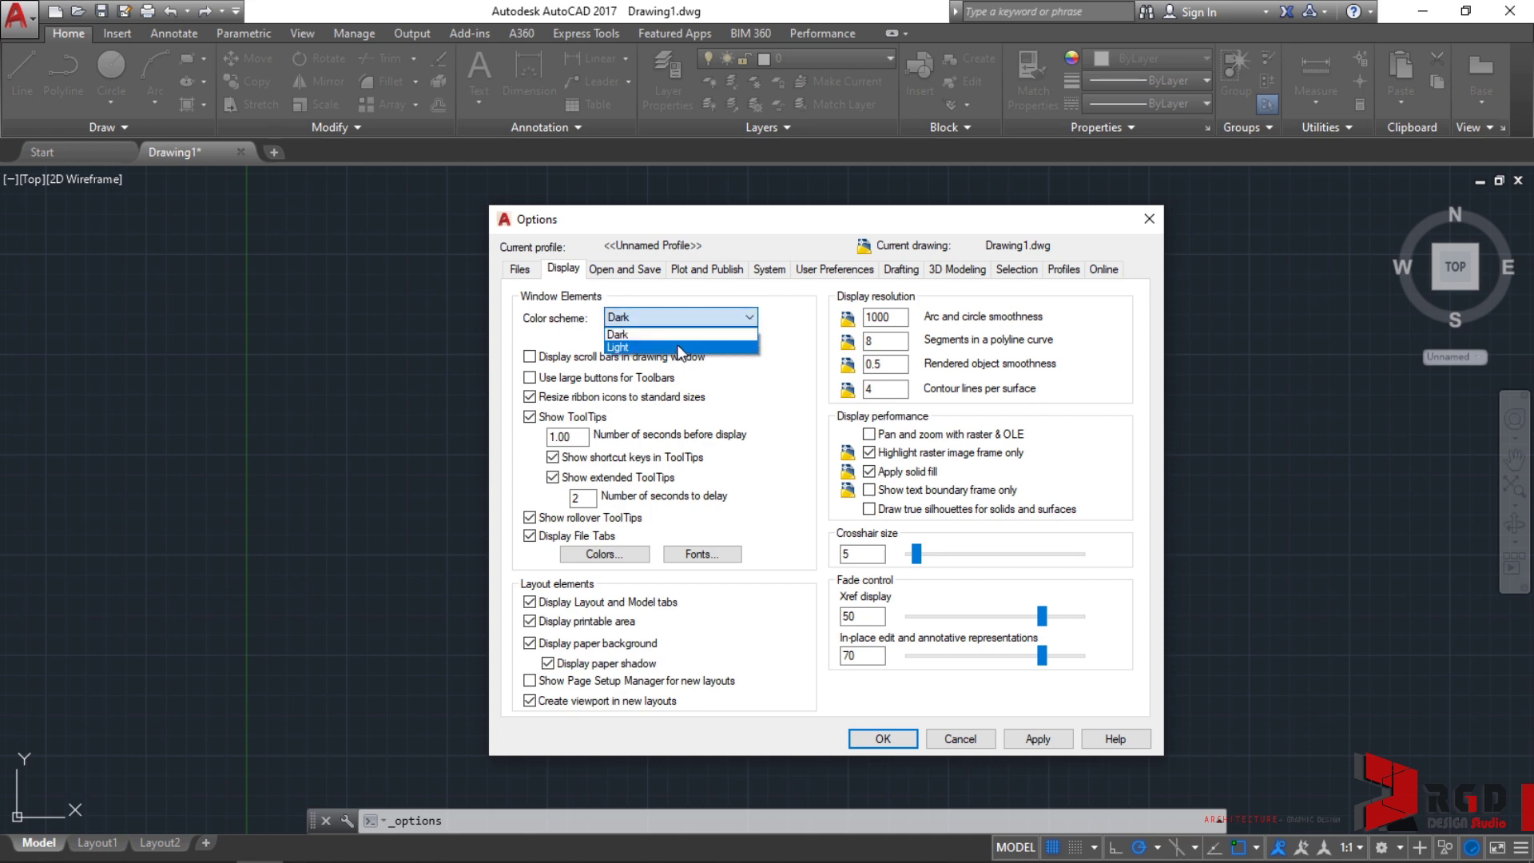
left_click(679, 349)
left_click(1038, 738)
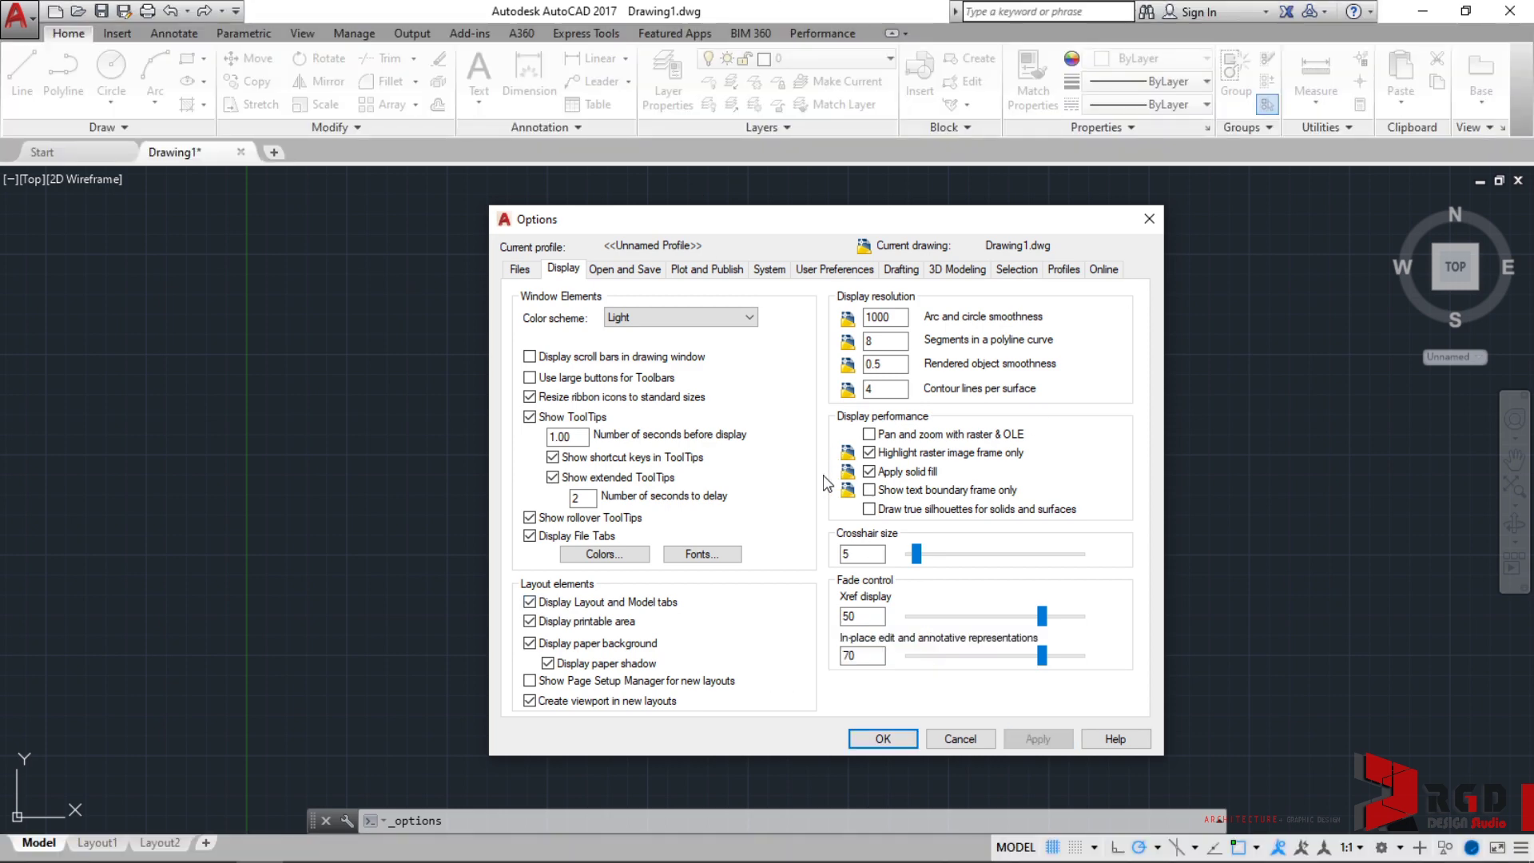
Step: Set the colour scheme back to Dark and apply it
left_click(749, 318)
left_click(695, 337)
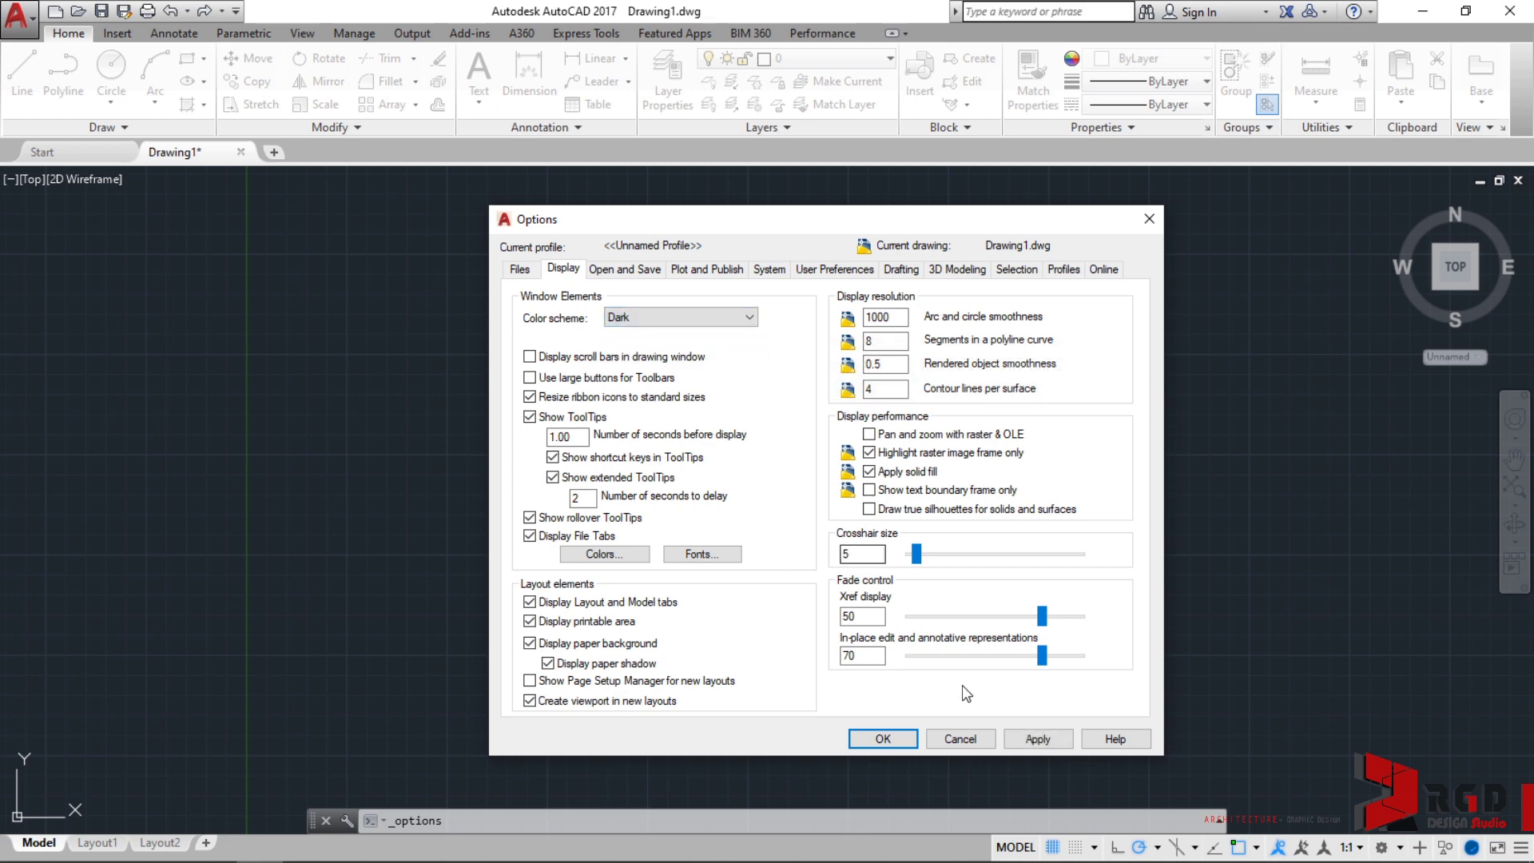
left_click(1031, 740)
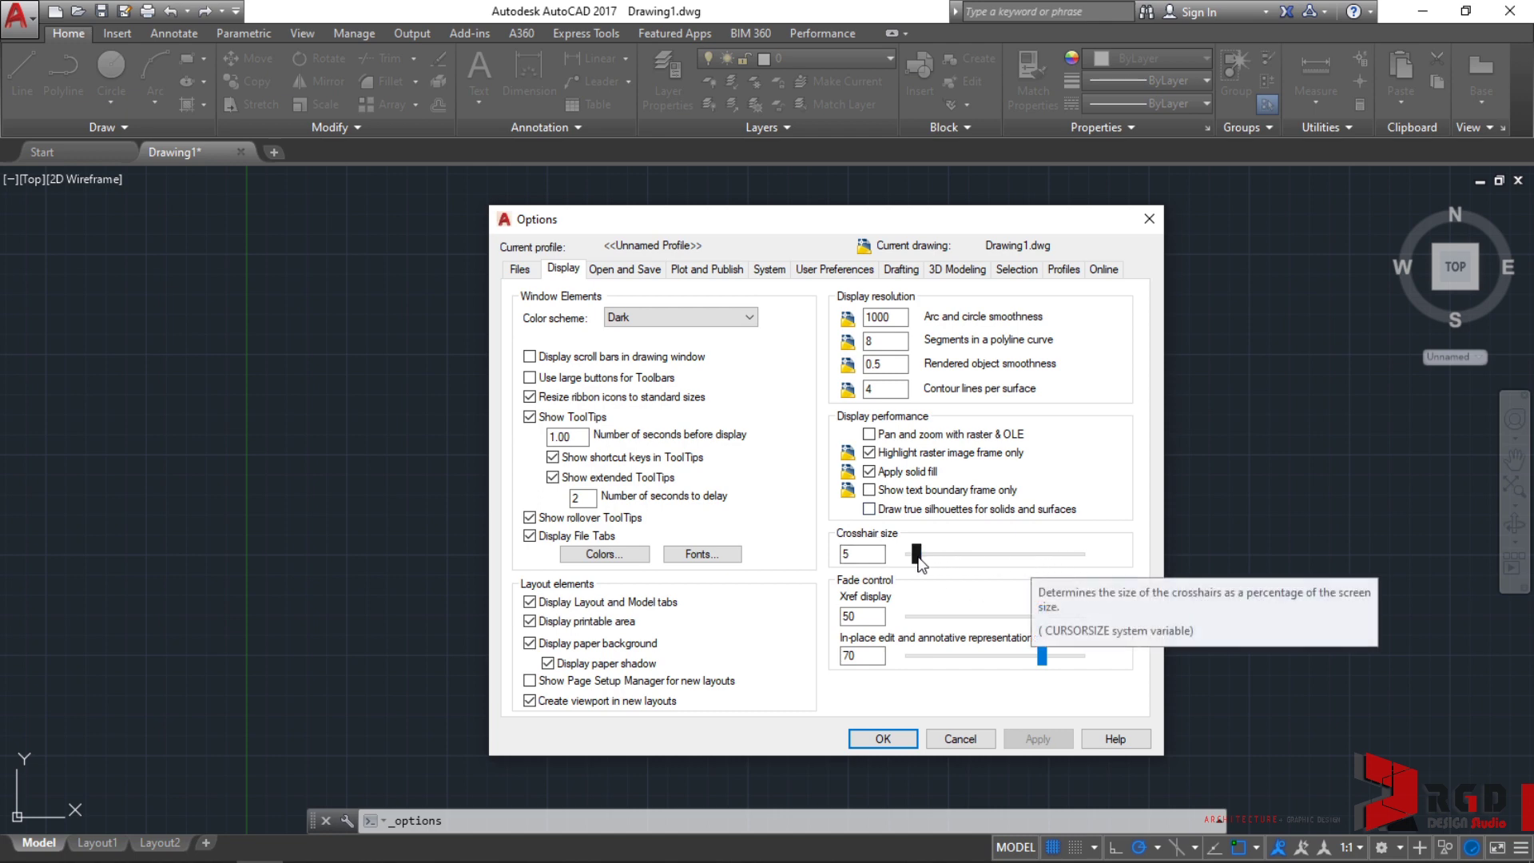
left_click_drag(917, 554, 1000, 559)
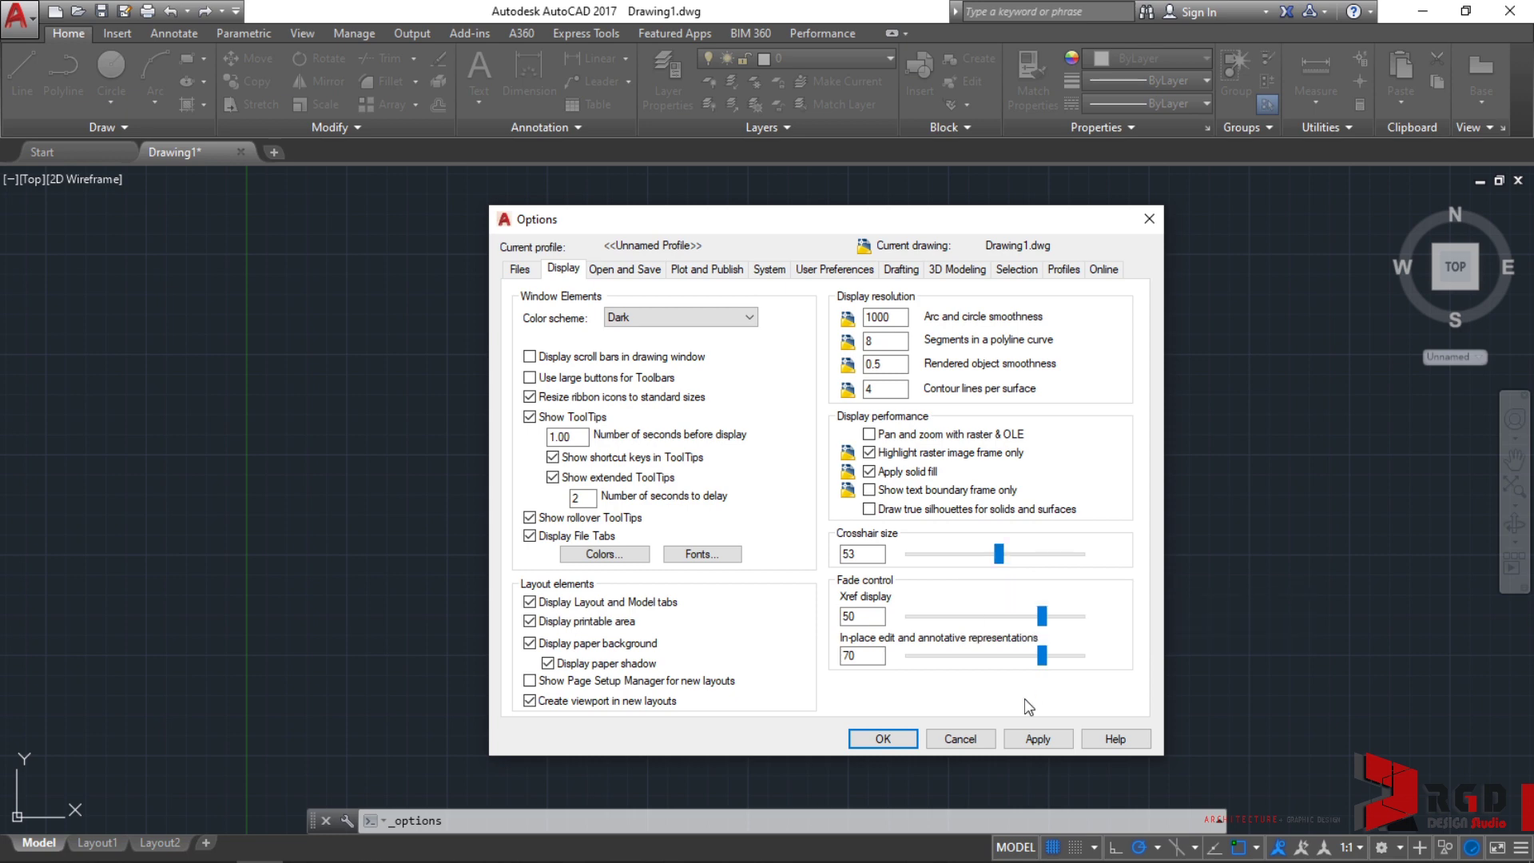
left_click(882, 739)
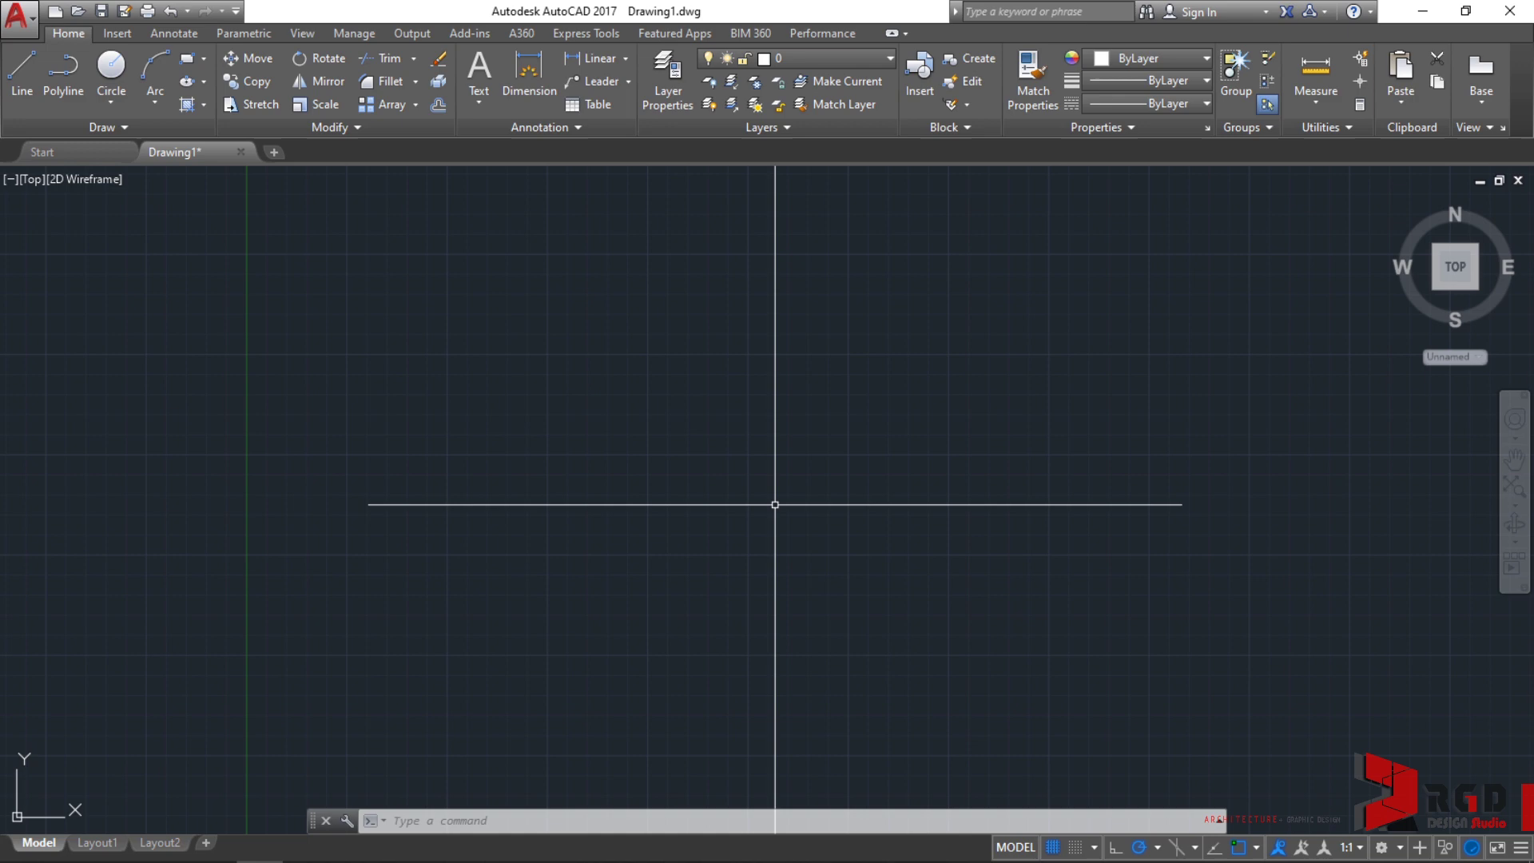
Step: Set the crosshair size to 100 in Options, apply it, and close the dialog
right_click(793, 504)
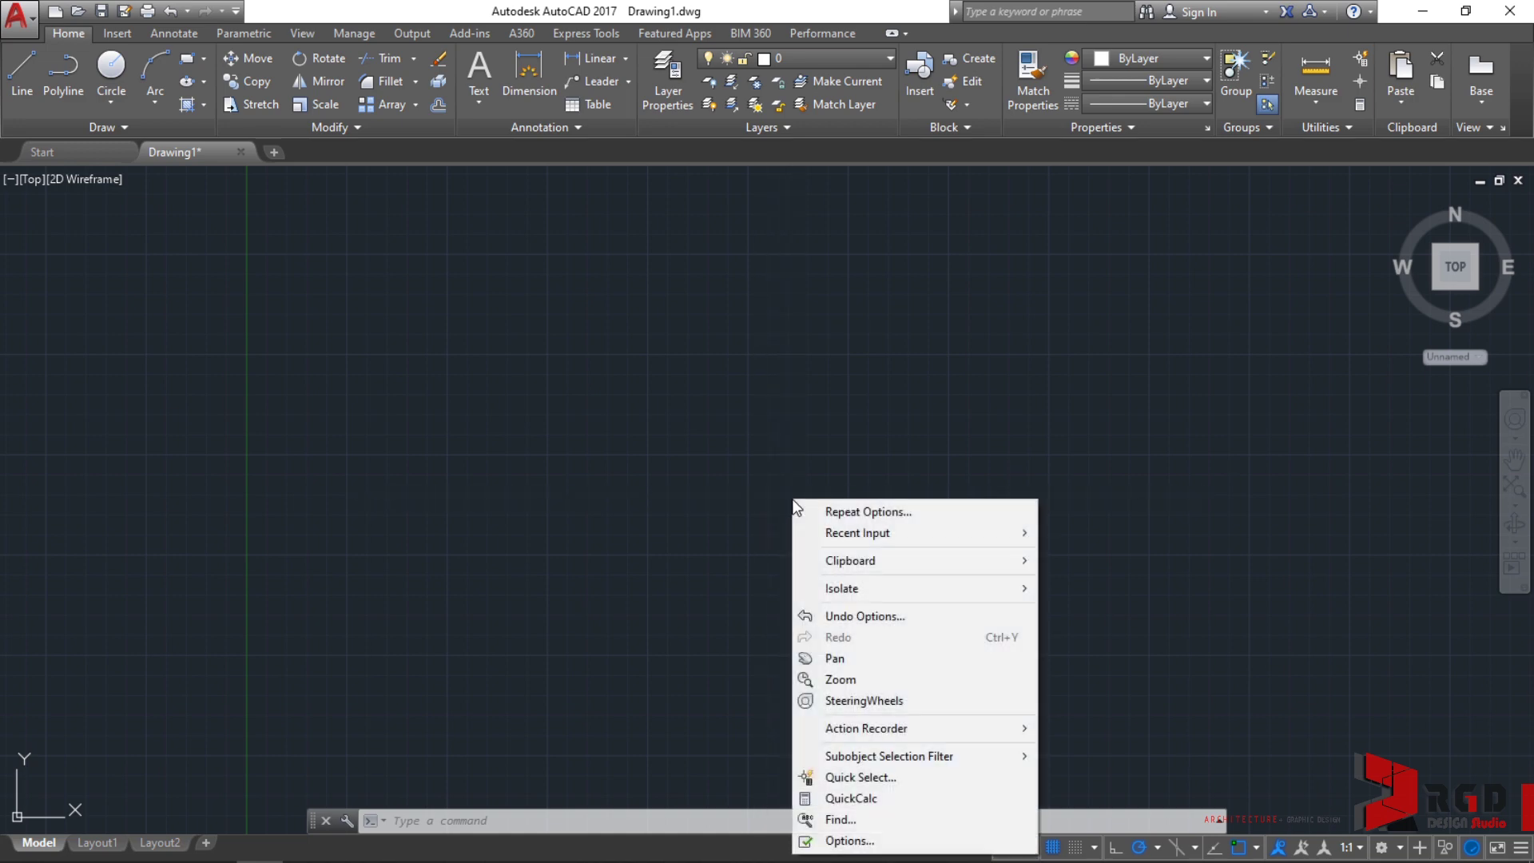
left_click(849, 840)
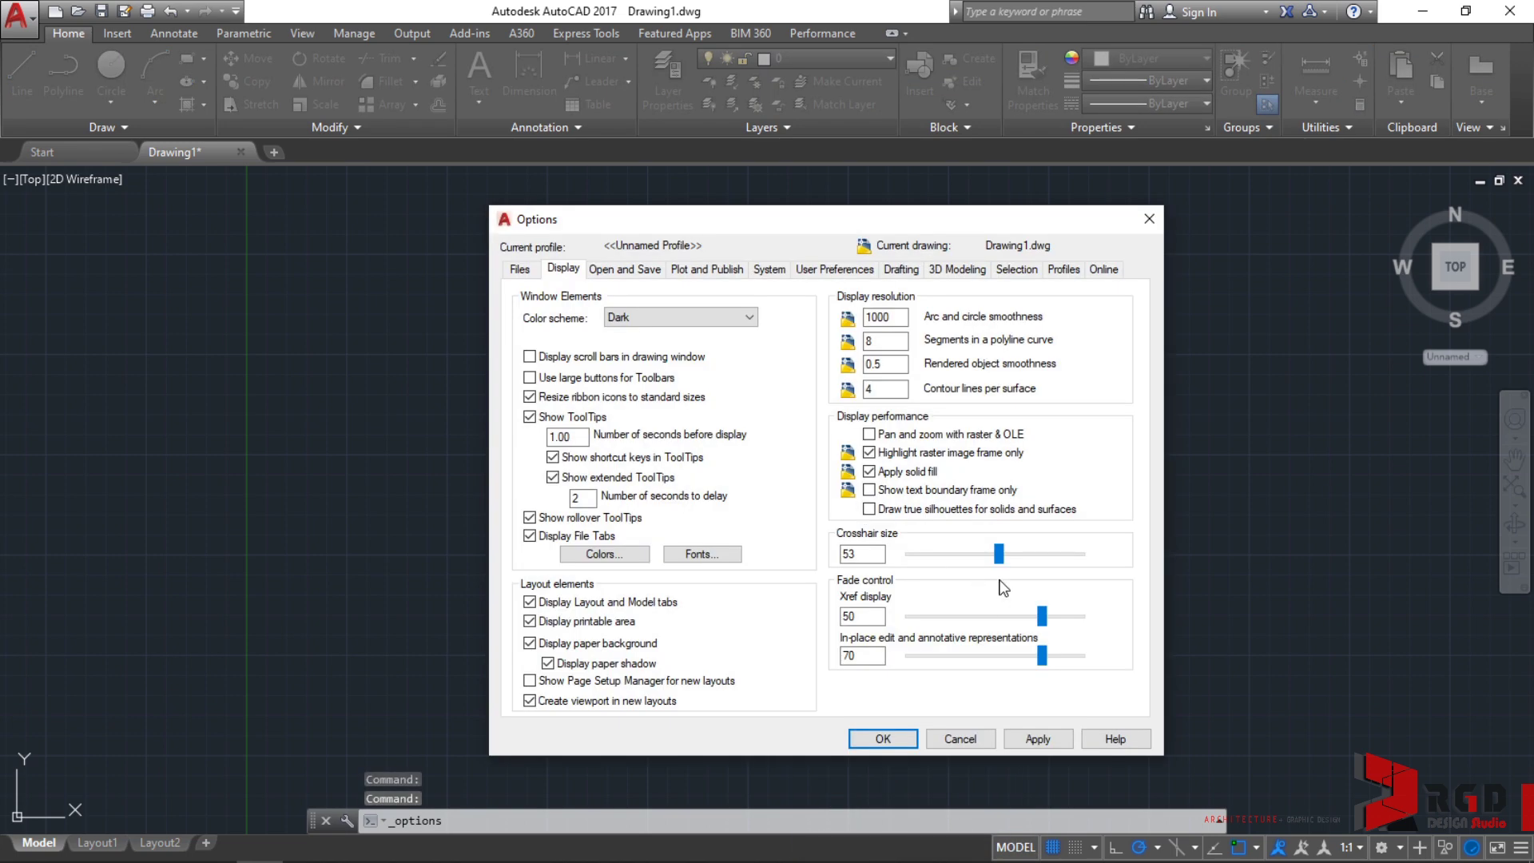
left_click_drag(998, 553, 1086, 559)
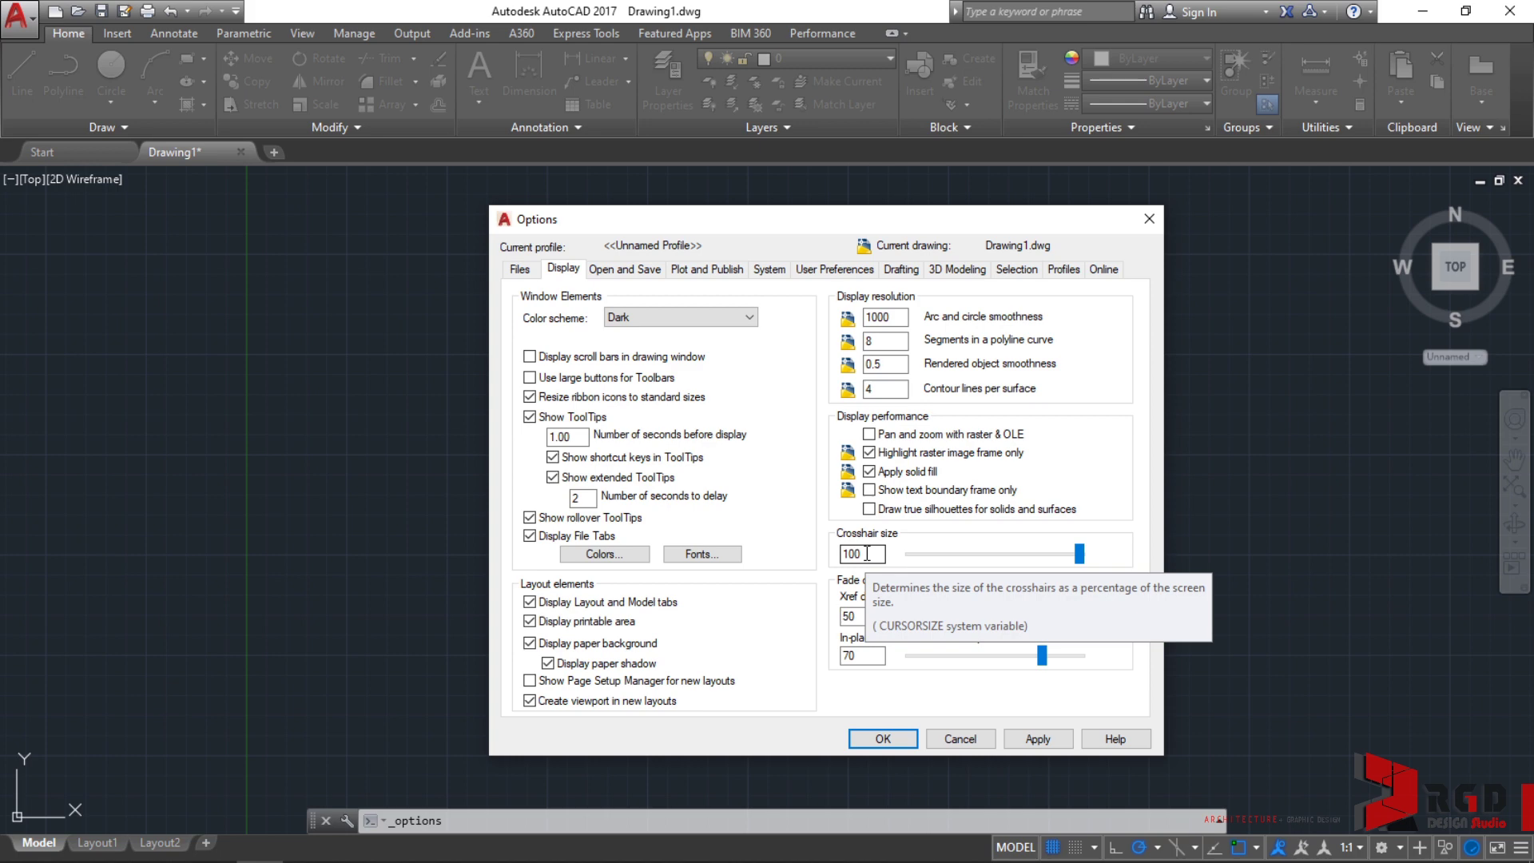
left_click(1033, 740)
left_click(892, 733)
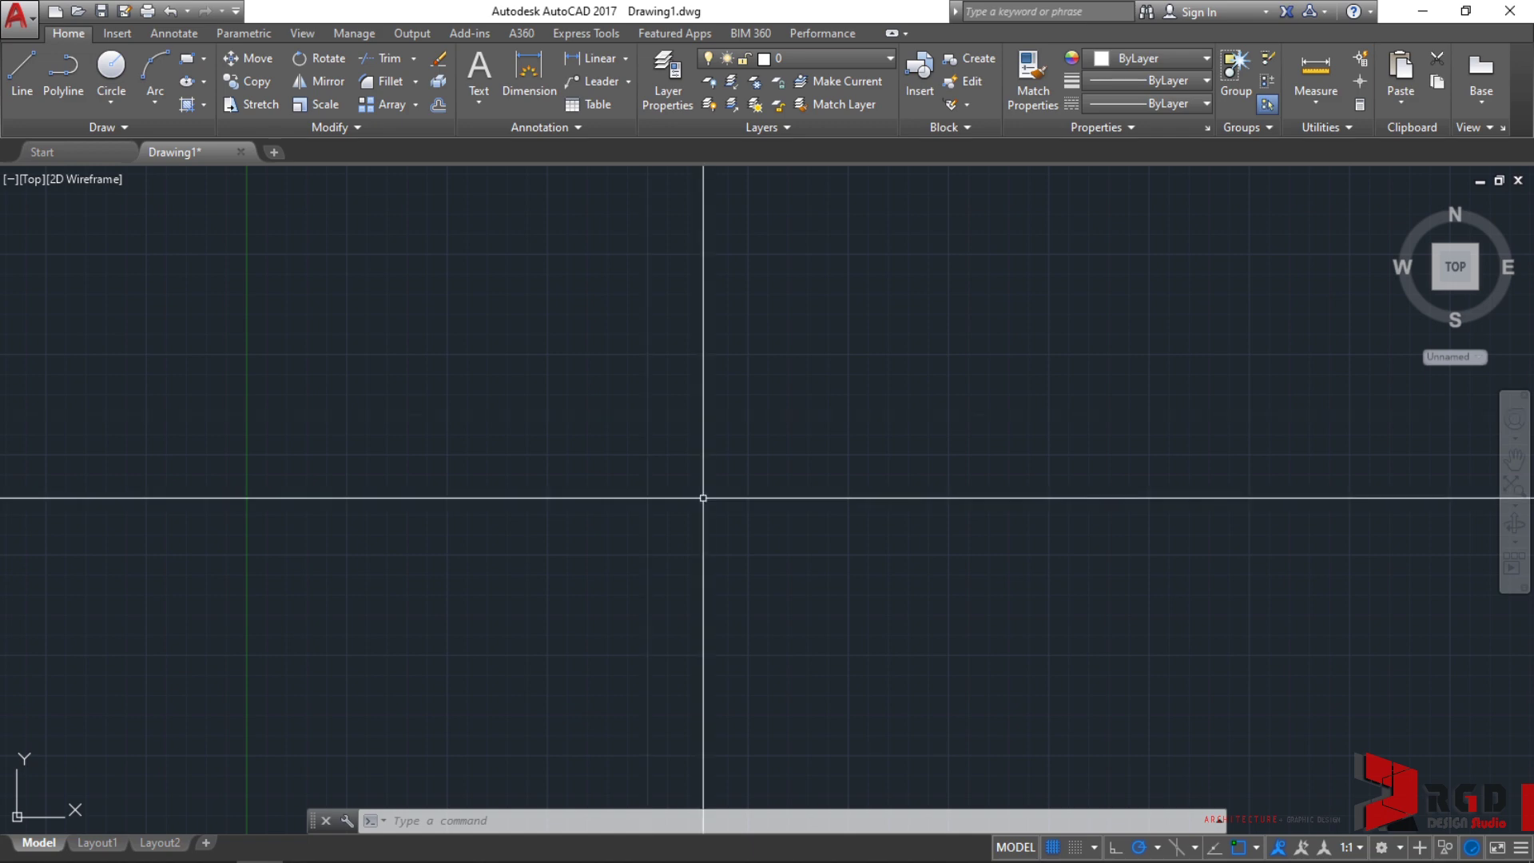
Step: In Options' Open and Save settings, set the save format to AutoCAD 2013 Drawing (*.dwg)
right_click(639, 406)
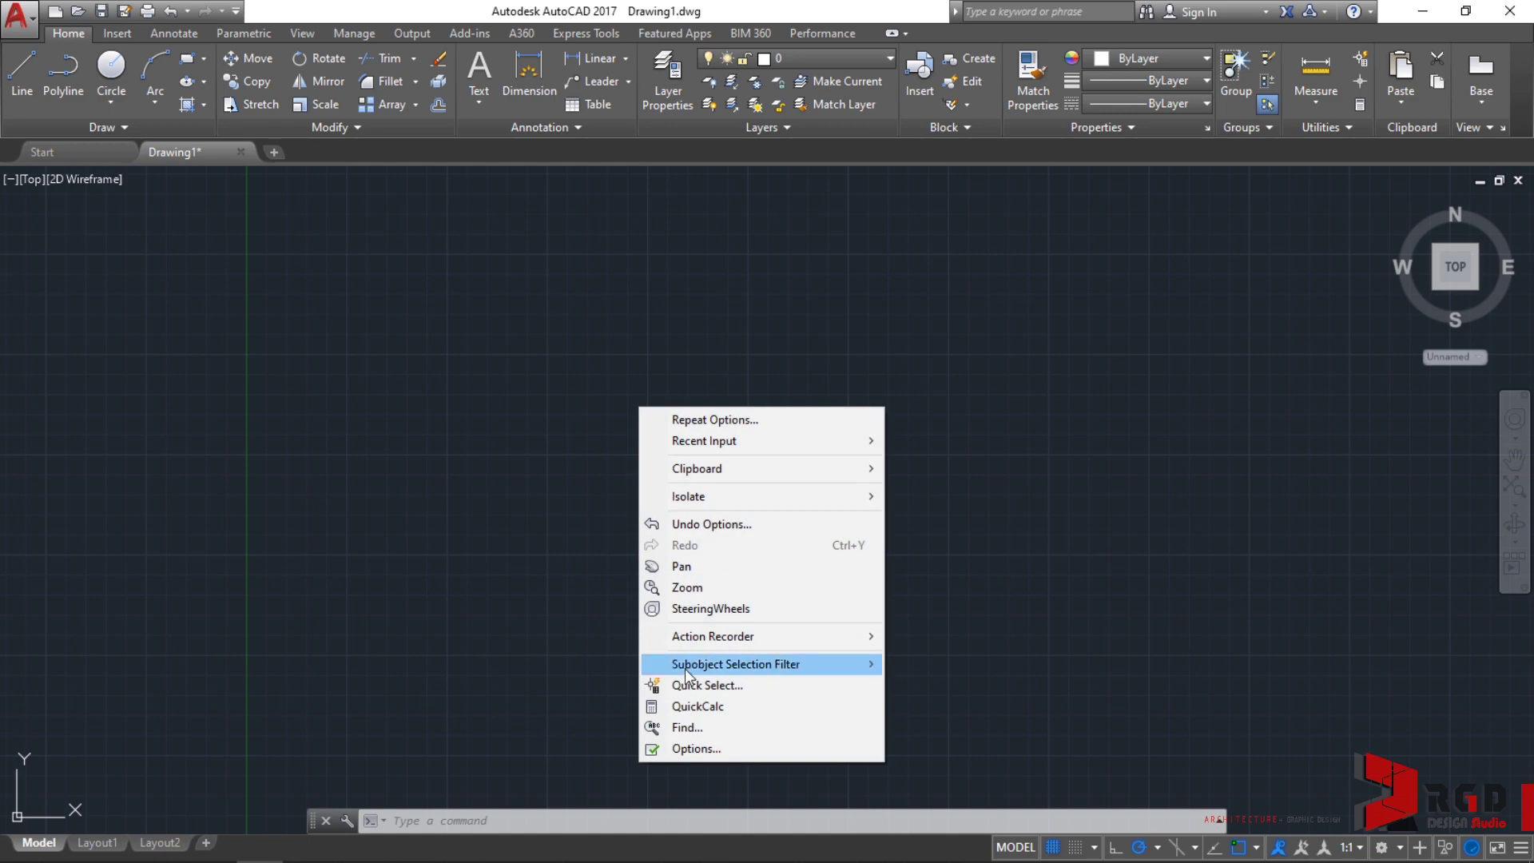
left_click(688, 746)
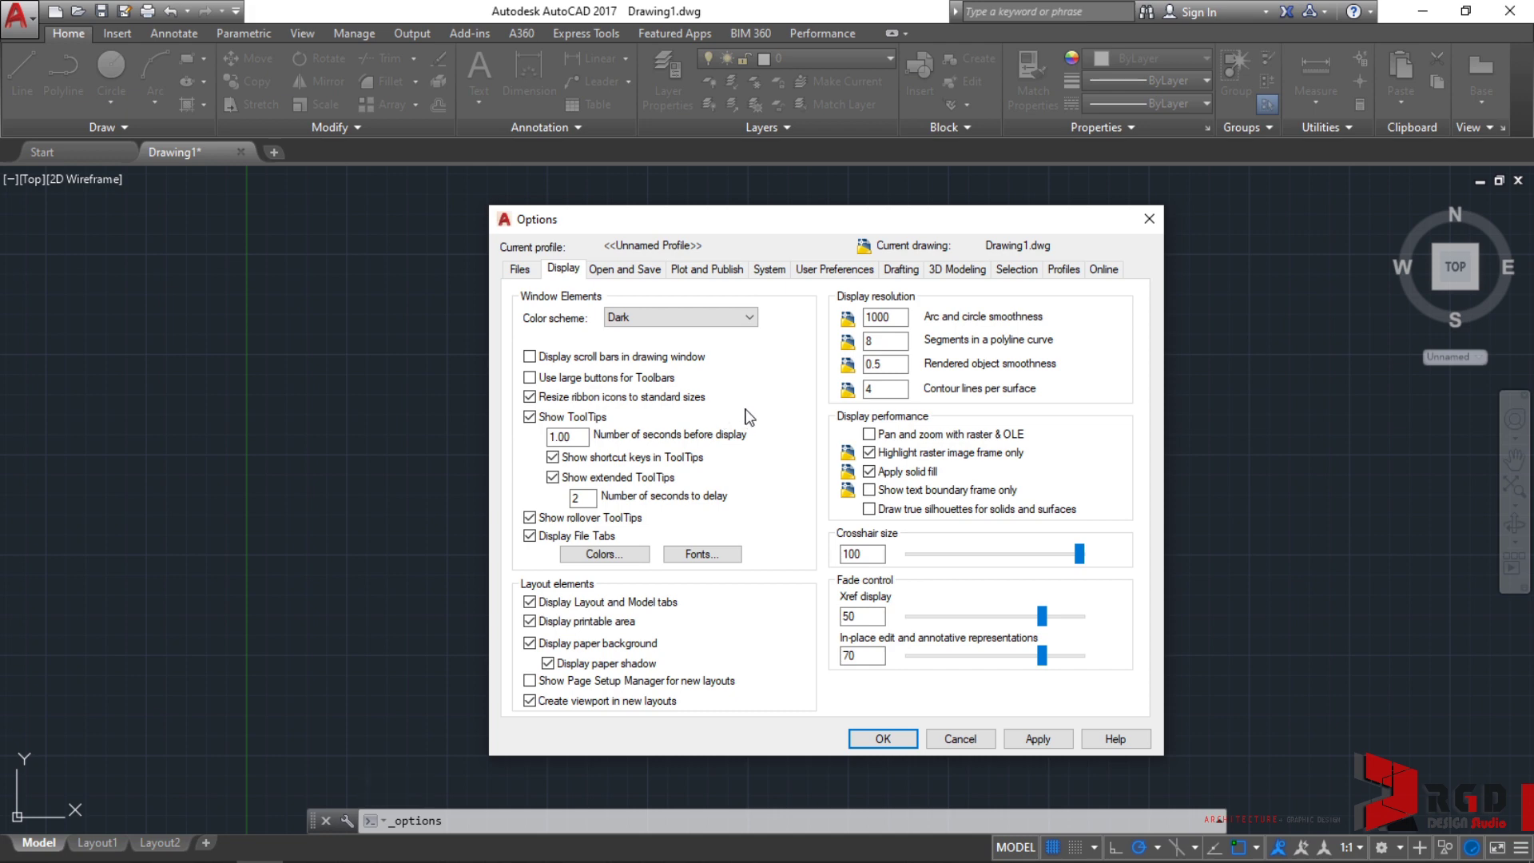
left_click(637, 272)
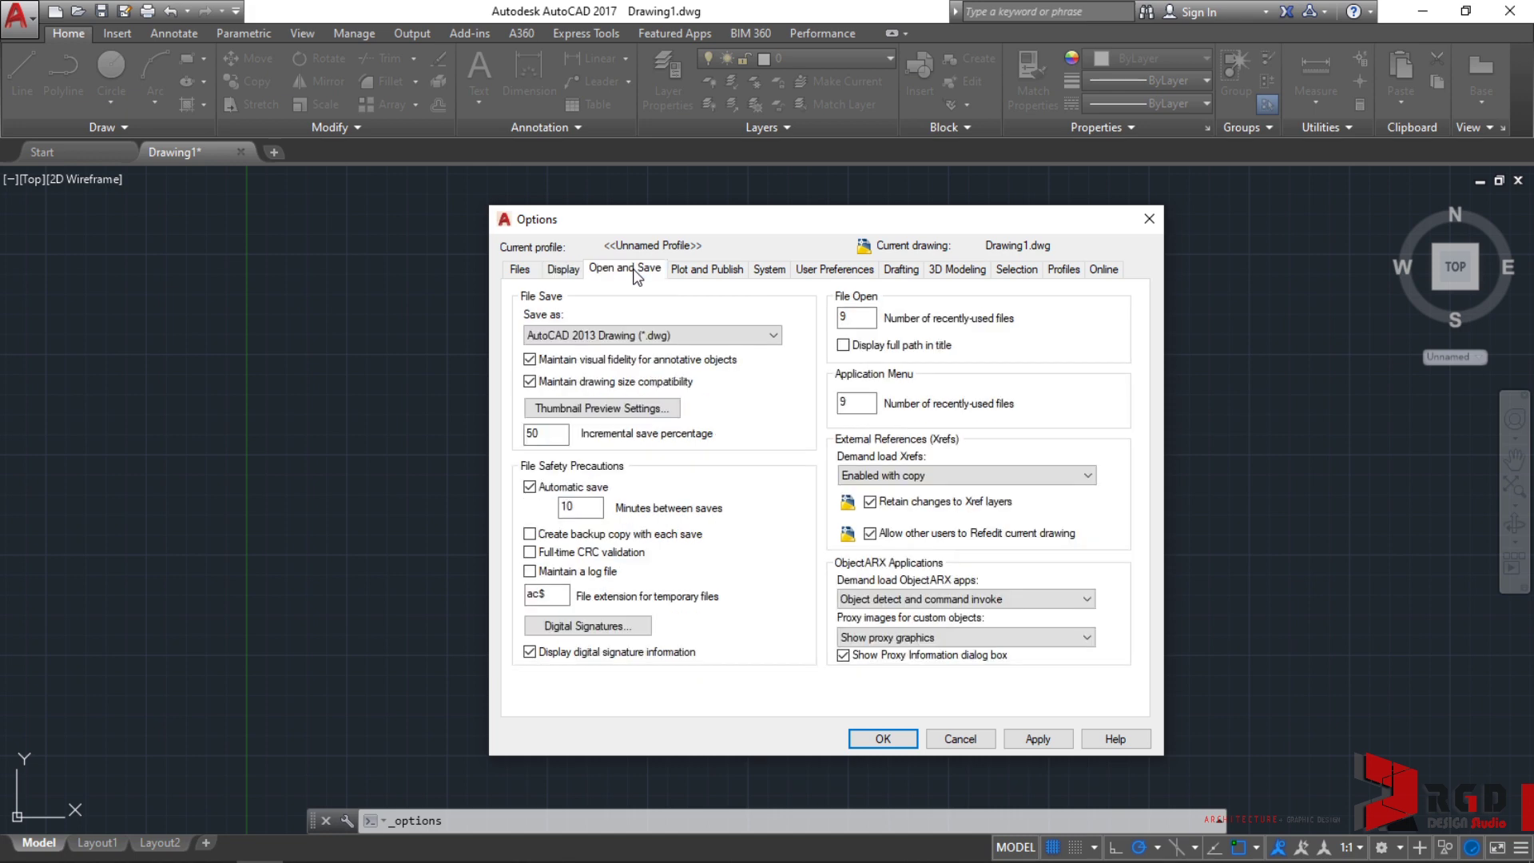
left_click(701, 336)
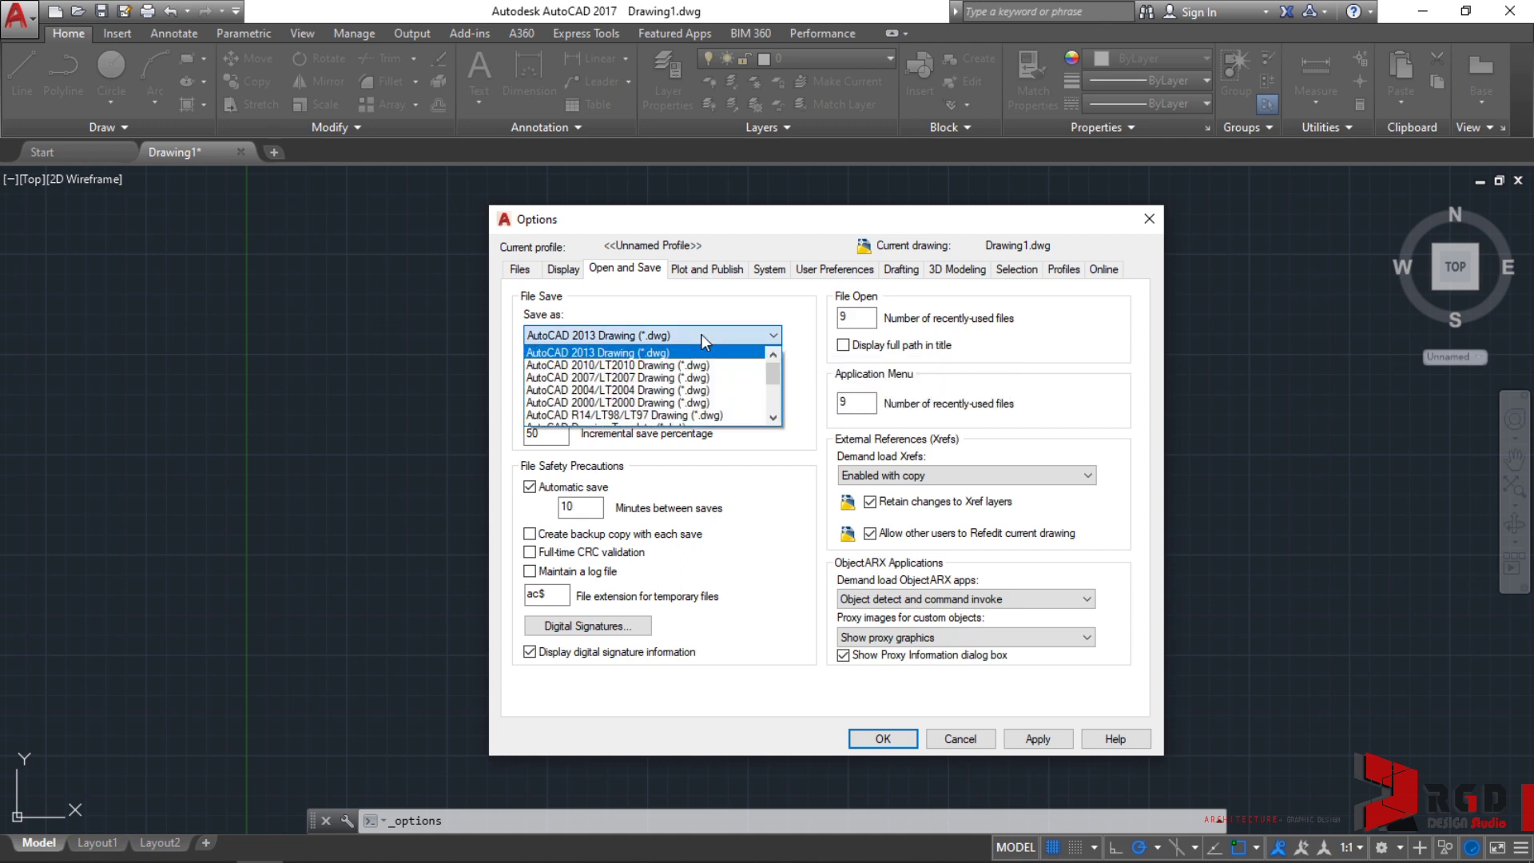
left_click(626, 353)
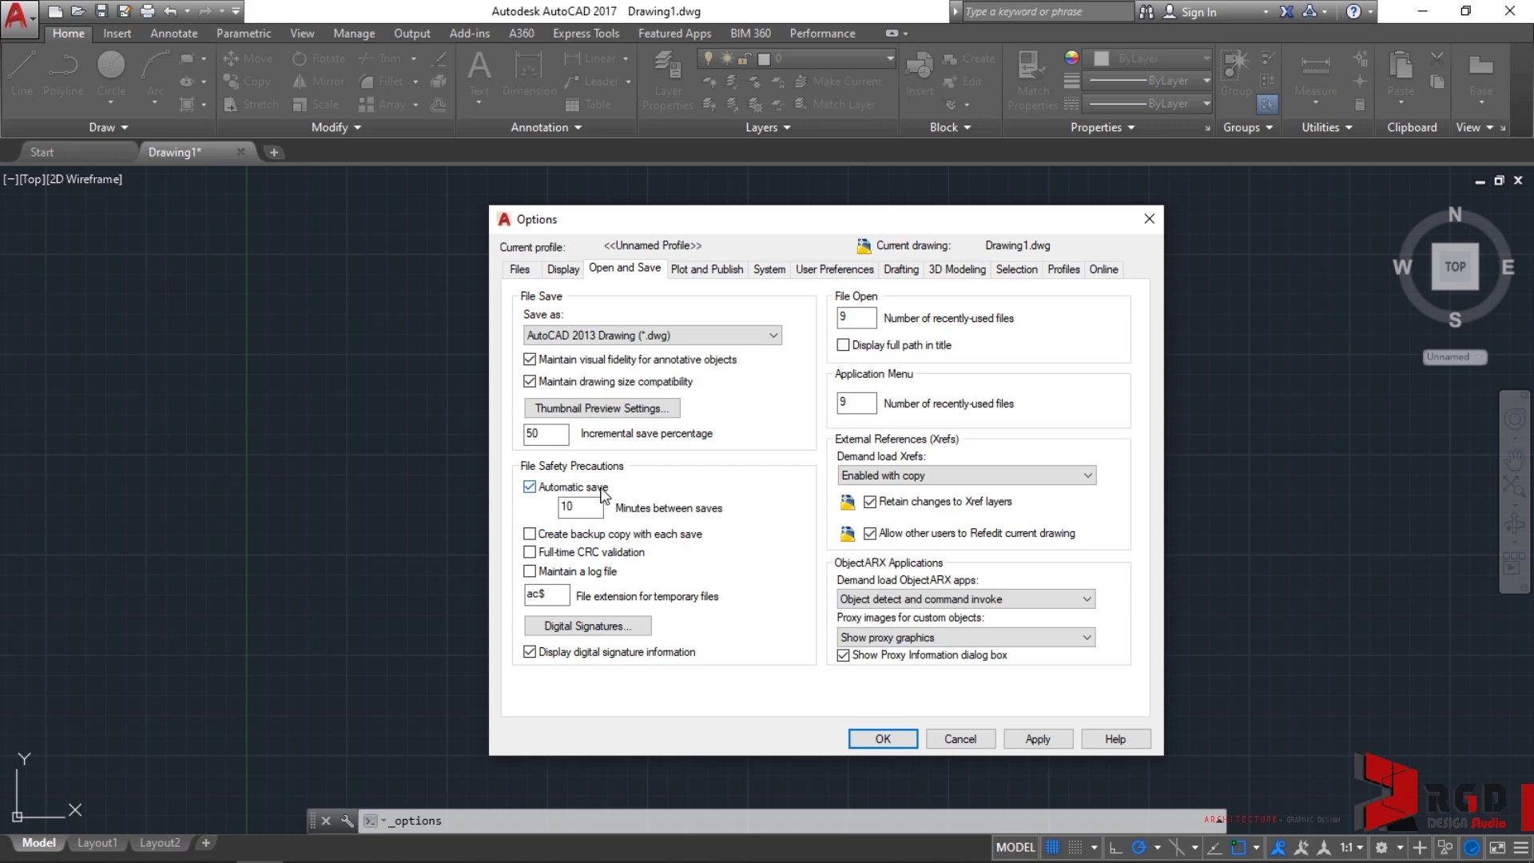
Step: Confirm Automatic save is enabled with 10 minutes between saves
mouse_move(618, 500)
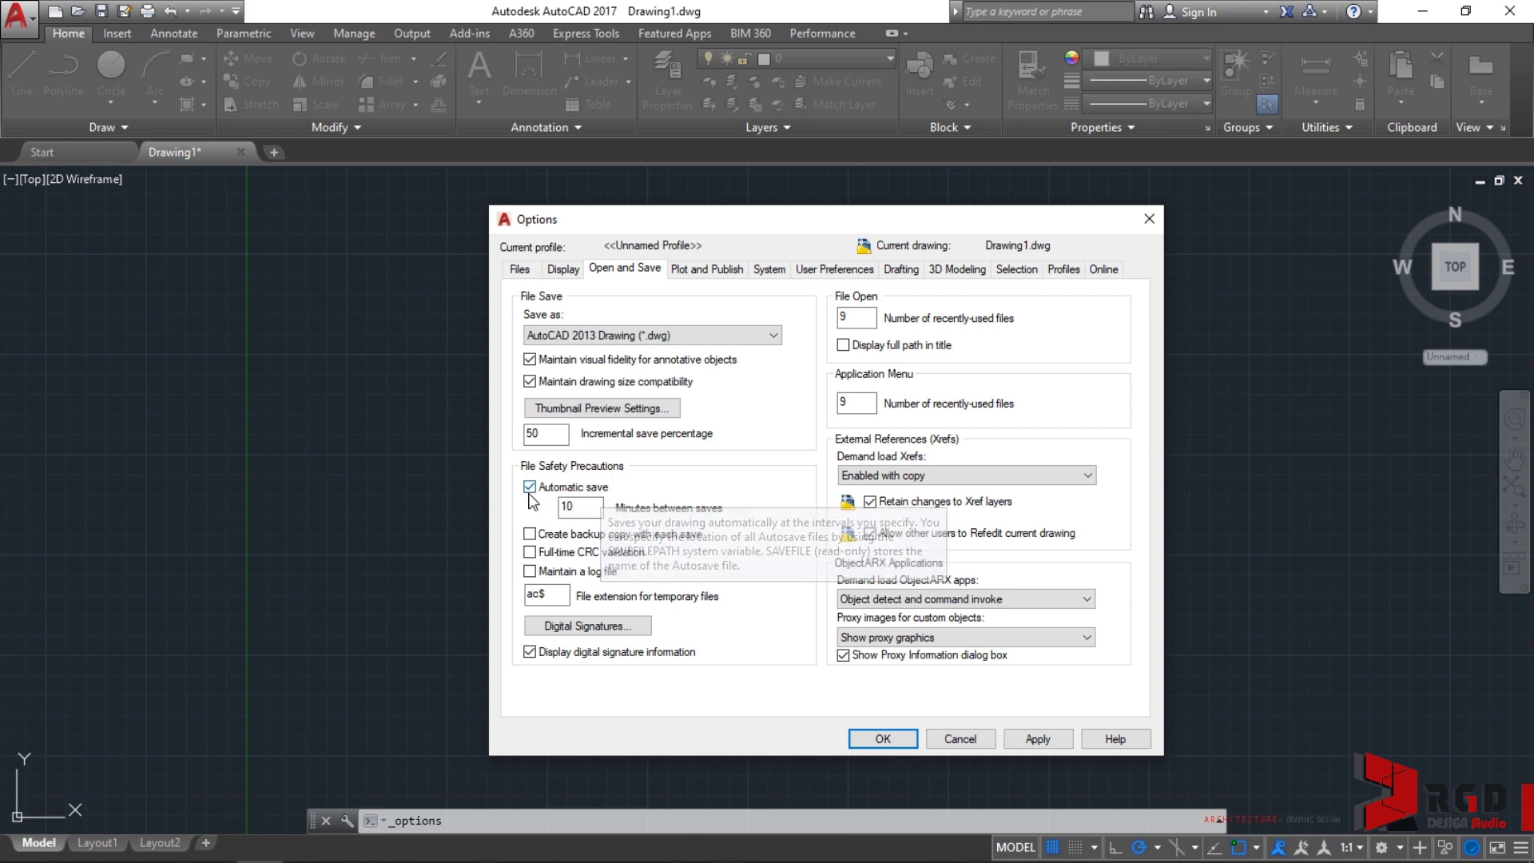
mouse_move(532, 501)
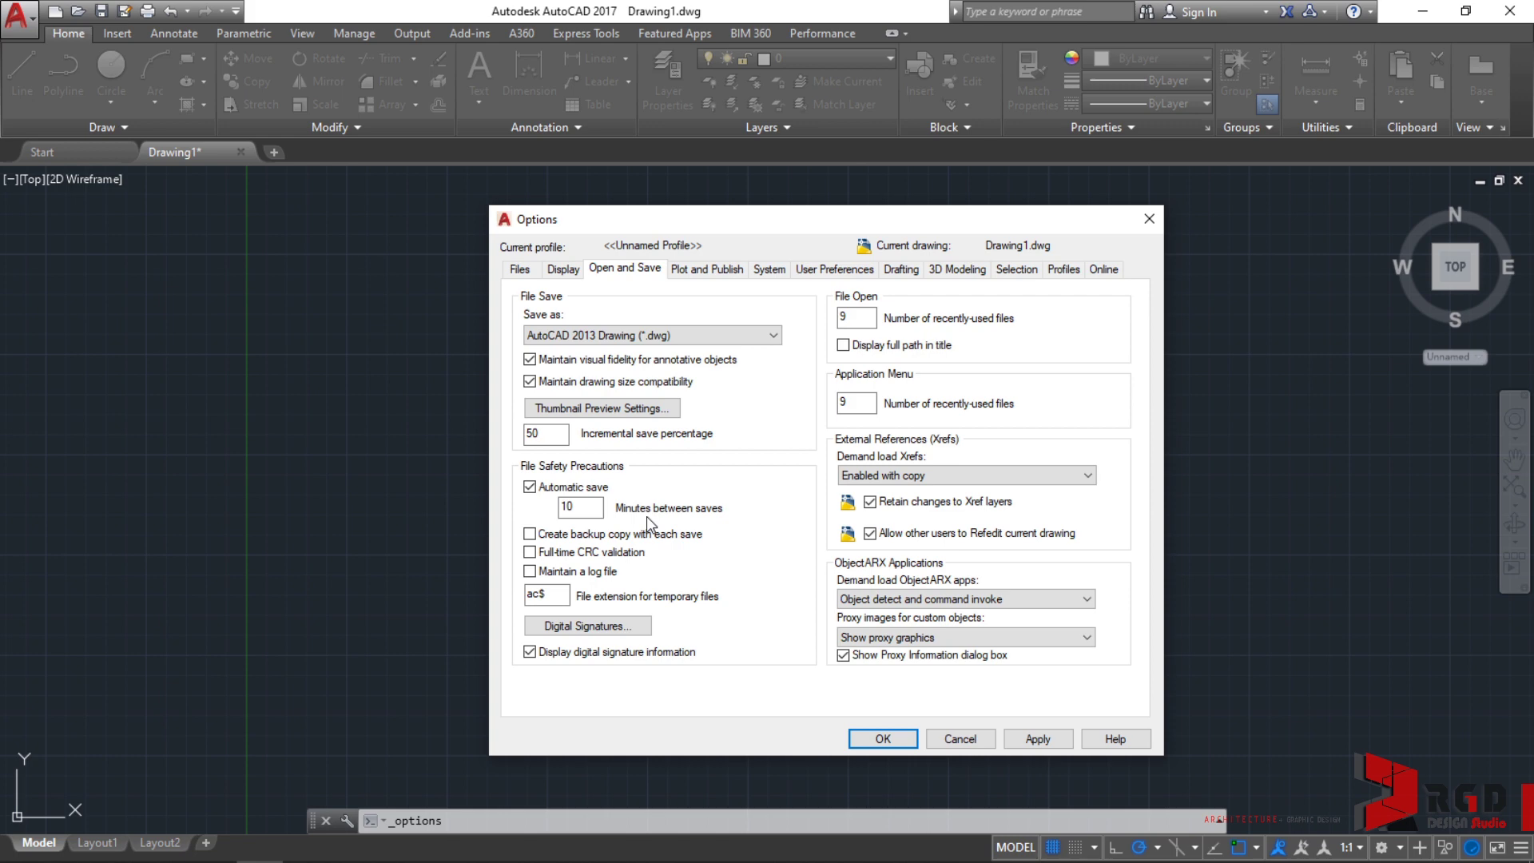
key("Return")
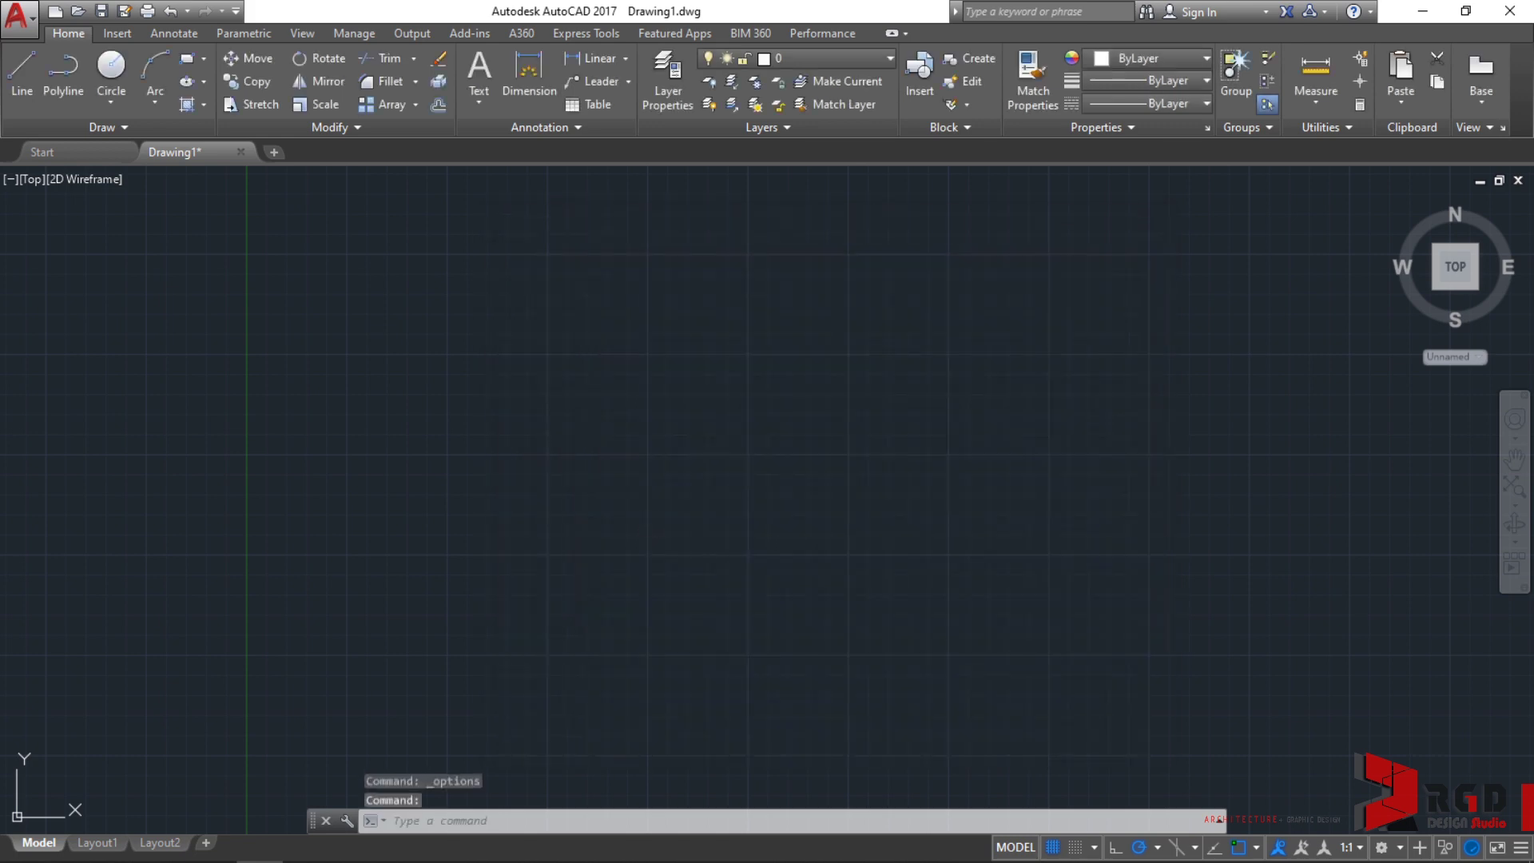